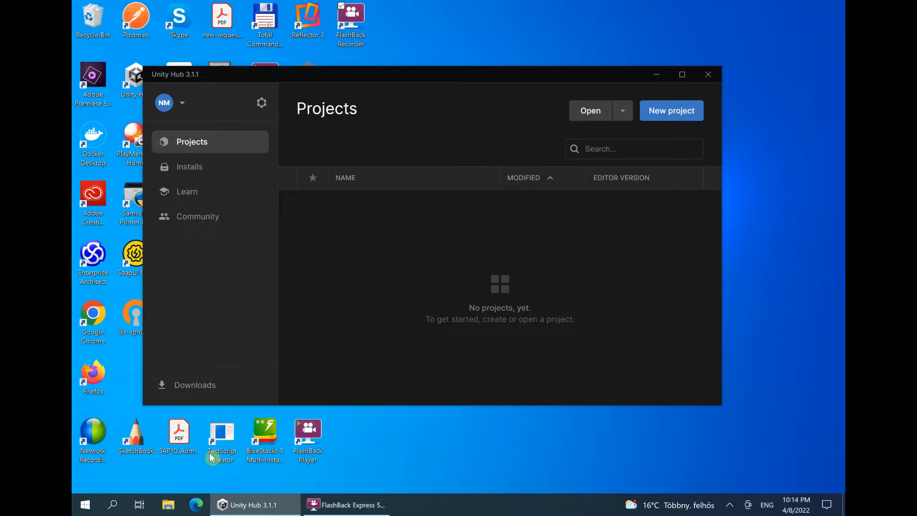
- Search Windows for GitHub Desktop, open it, and shift its window slightly across the desktop
{"action": "left_click", "coordinate": [112, 505]}
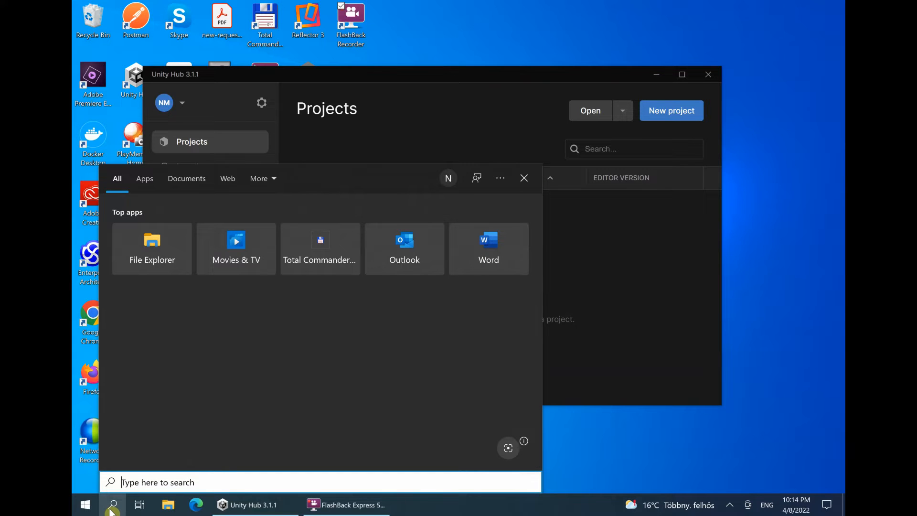
{"action": "type", "text": "gi"}
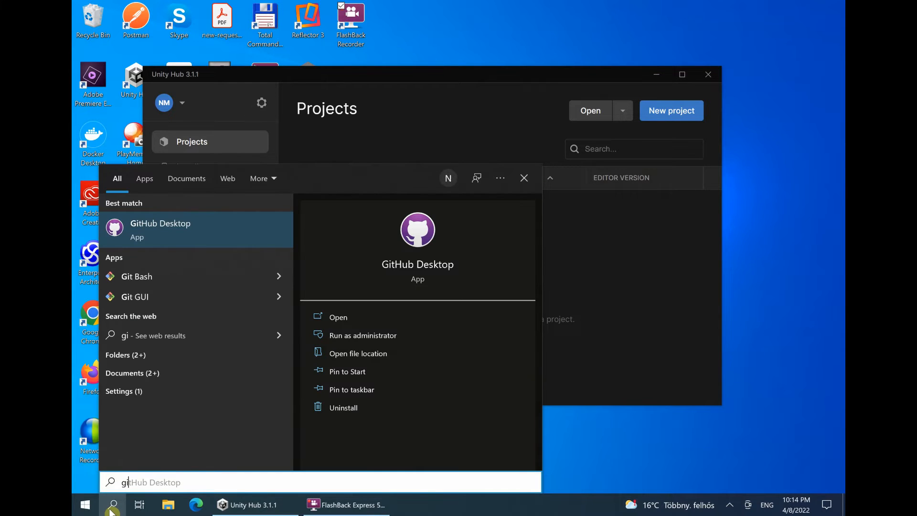
{"action": "key", "text": "Return"}
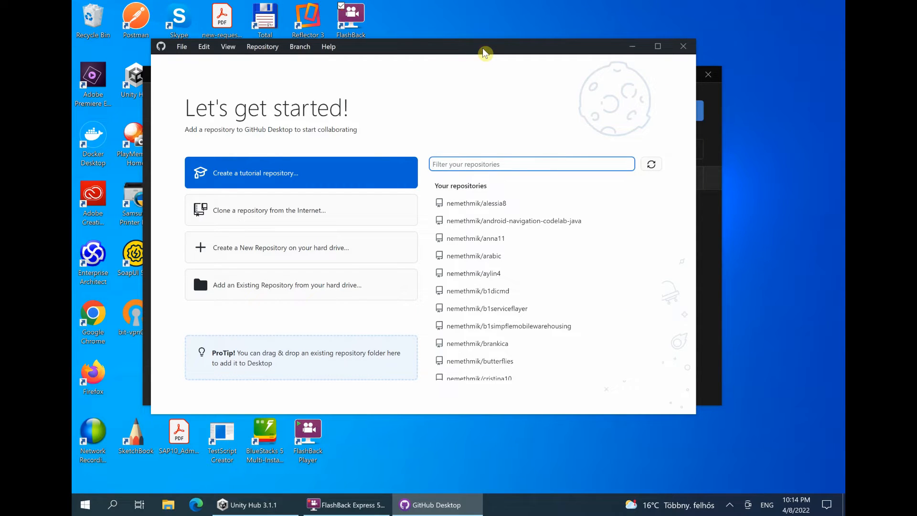
{"action": "left_click_drag", "start_coordinate": [483, 50], "coordinate": [458, 53]}
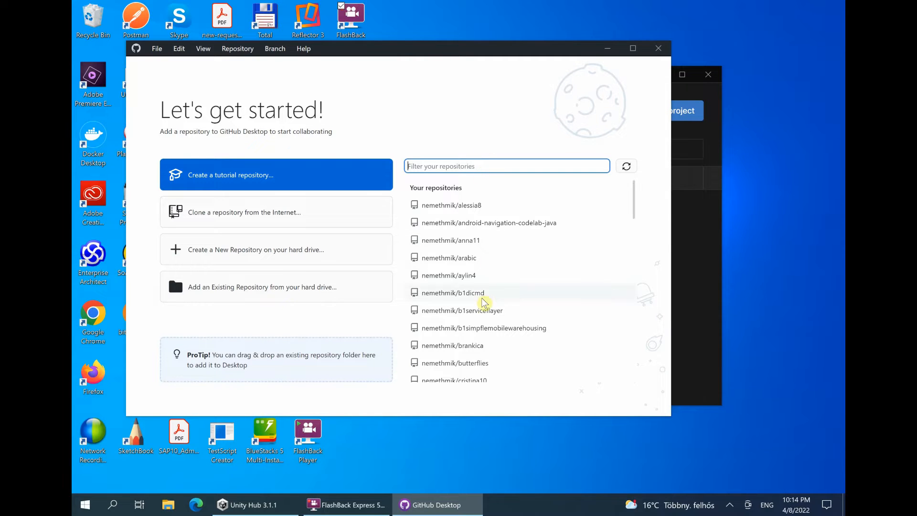
- Choose the Flow2D repository from the account's repositories and open its clone settings
{"action": "scroll", "coordinate": [484, 302], "scroll_direction": "down", "scroll_amount": 4}
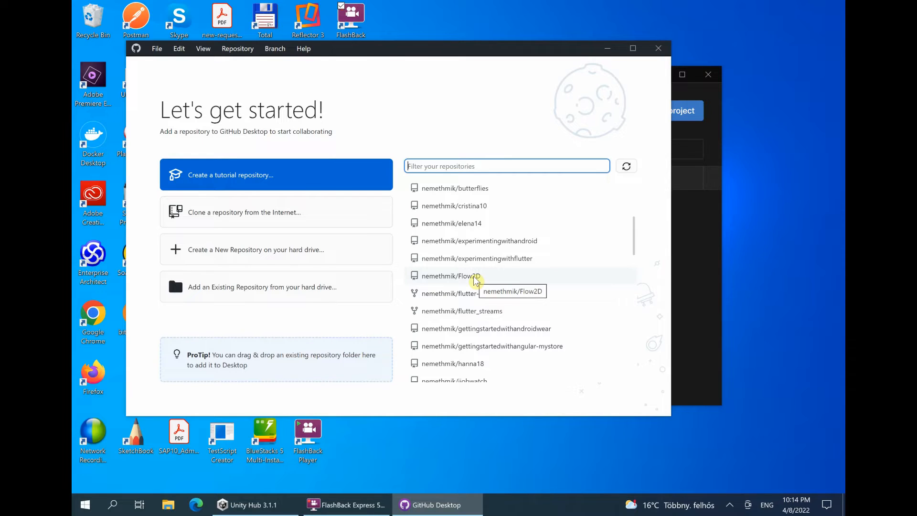
{"action": "left_click", "coordinate": [475, 280]}
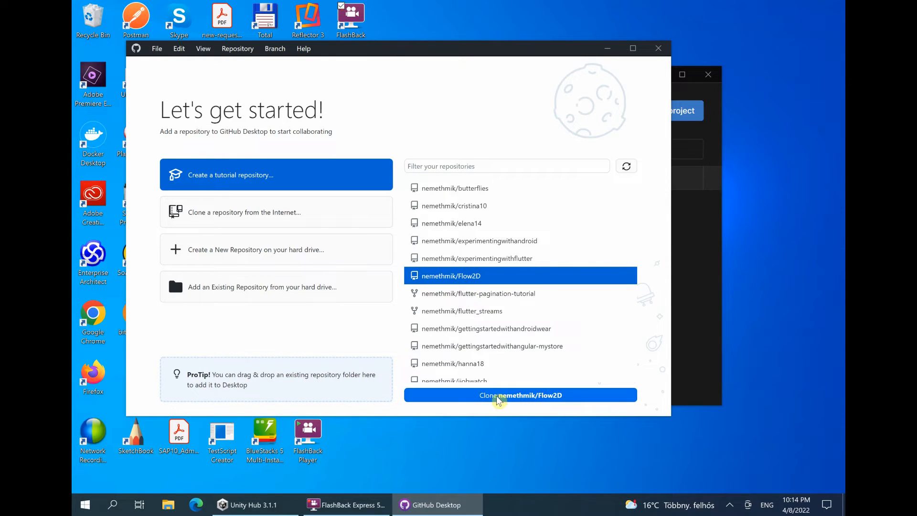
{"action": "left_click", "coordinate": [564, 398]}
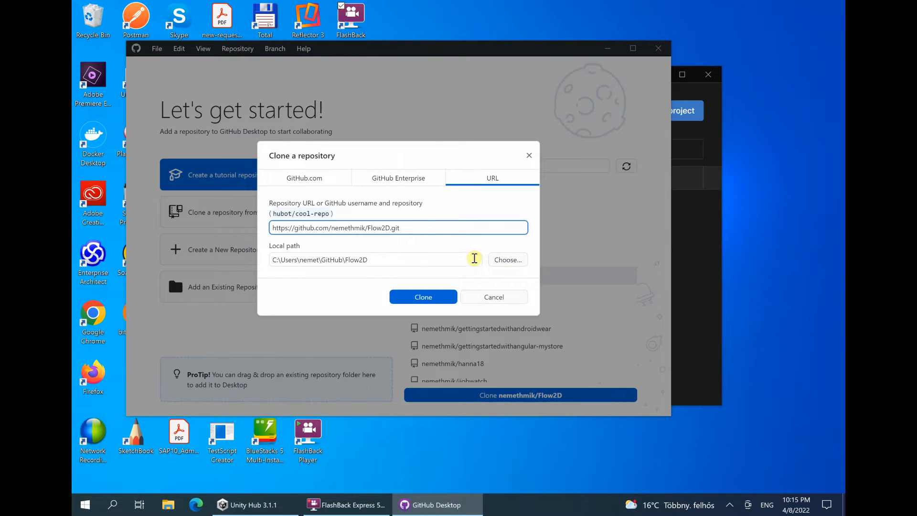
- Browse for the clone's local path and create a folder named Unity in Documents
{"action": "left_click", "coordinate": [510, 263]}
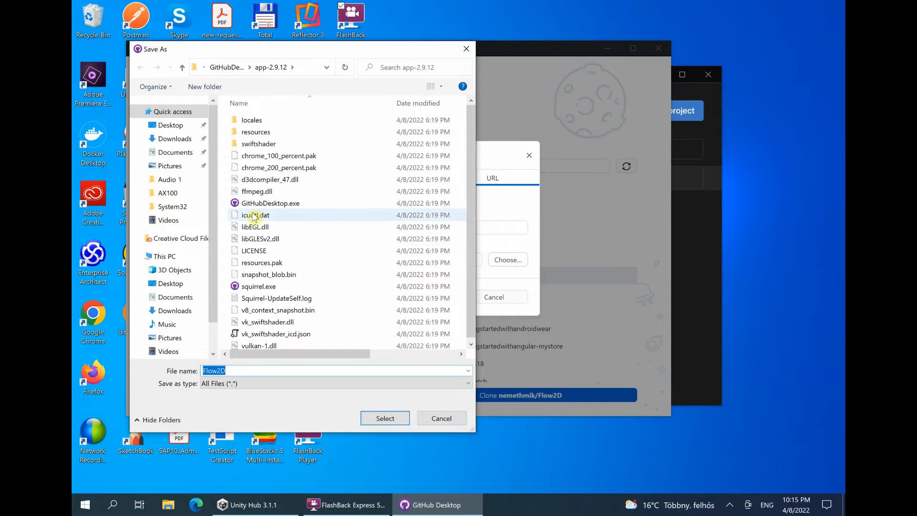
{"action": "left_click", "coordinate": [175, 152]}
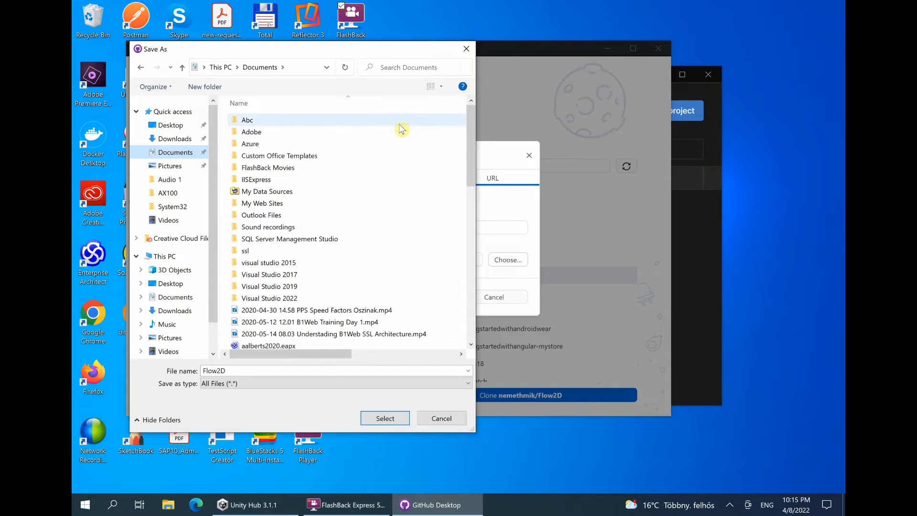
{"action": "right_click", "coordinate": [400, 127]}
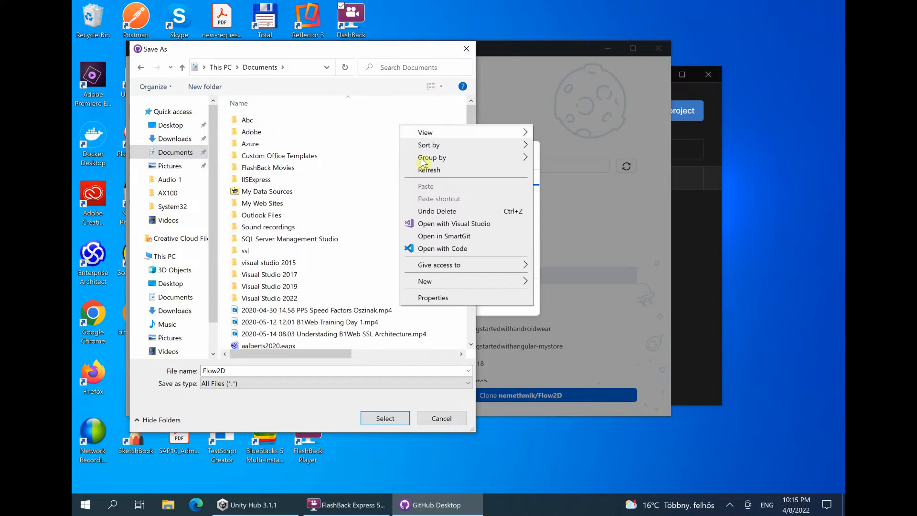
{"action": "mouse_move", "coordinate": [459, 285]}
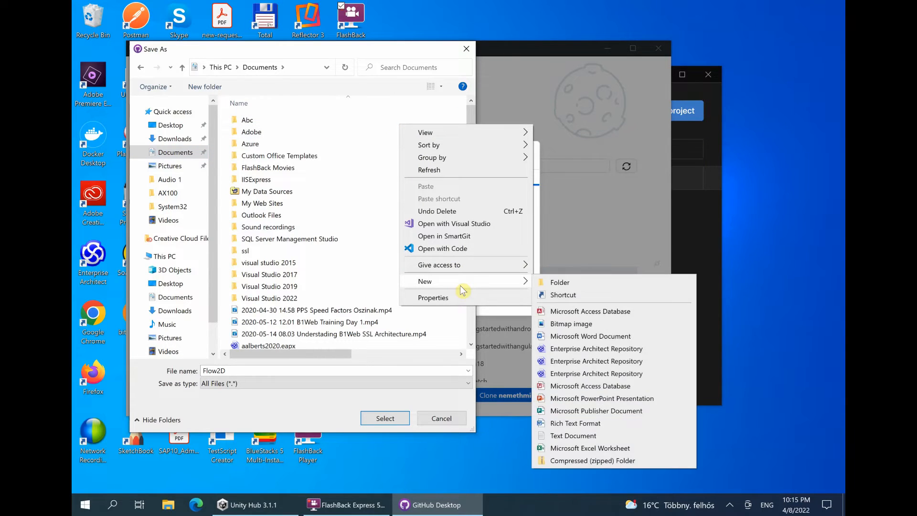
{"action": "left_click", "coordinate": [563, 283]}
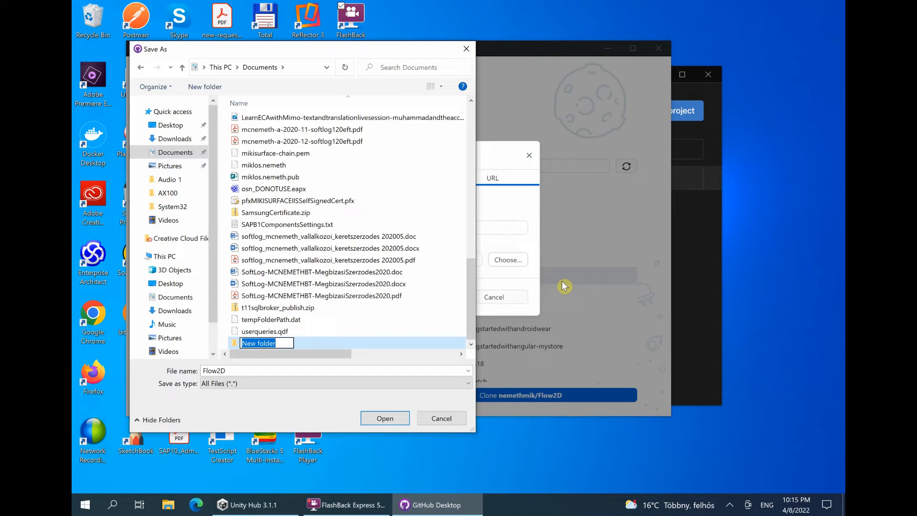
{"action": "type", "text": "Unity"}
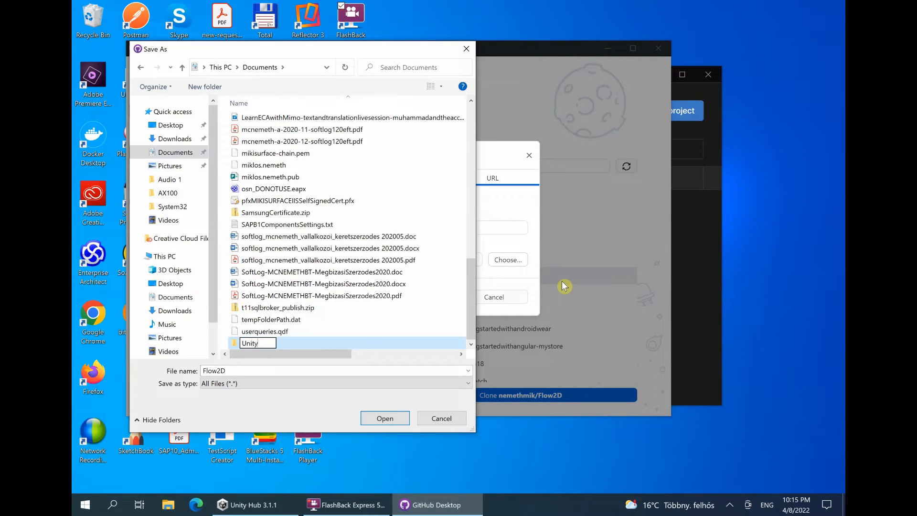
{"action": "key", "text": "Return"}
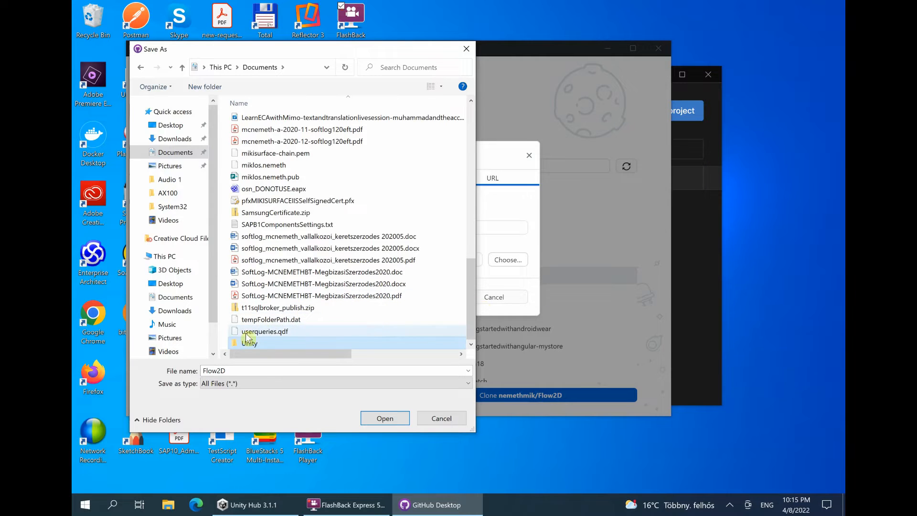
- Clone the repository into Documents\Unity\Flow2D and initialize Git LFS for it
{"action": "left_click", "coordinate": [378, 420]}
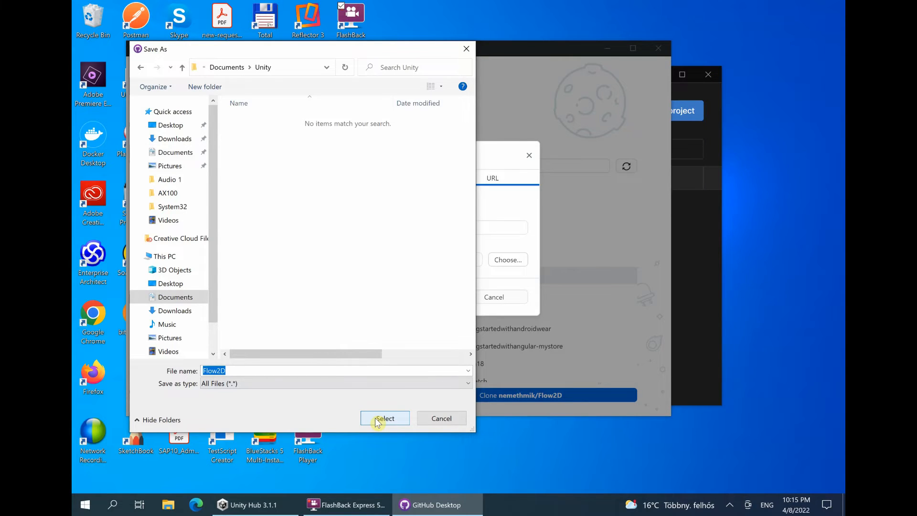
{"action": "left_click", "coordinate": [378, 419]}
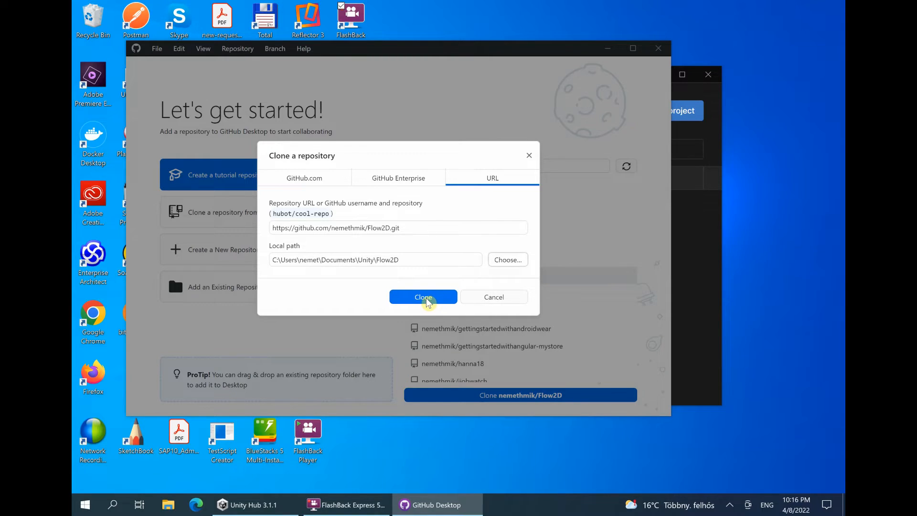
{"action": "left_click", "coordinate": [432, 298]}
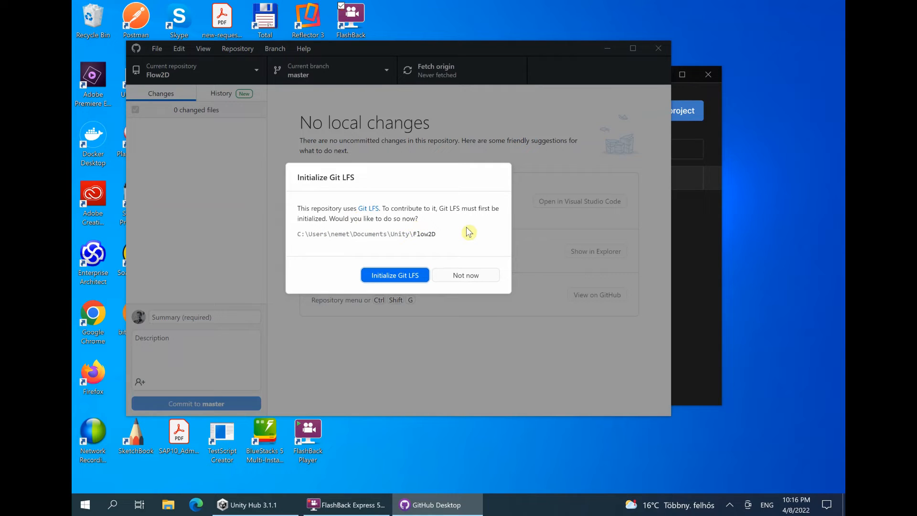
{"action": "left_click", "coordinate": [400, 279]}
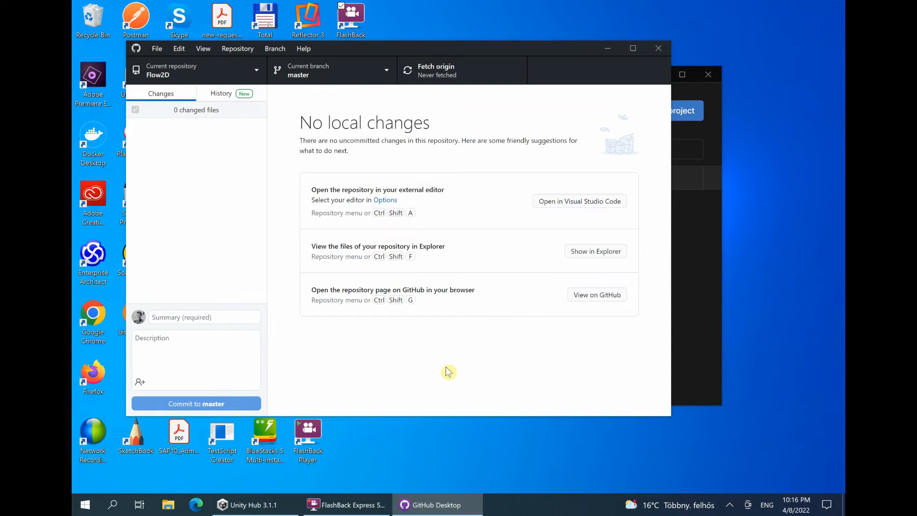
- Switch to Unity Hub and add the Flow2D project from disk, using the Documents\Unity\Flow2D folder
{"action": "left_click", "coordinate": [608, 49]}
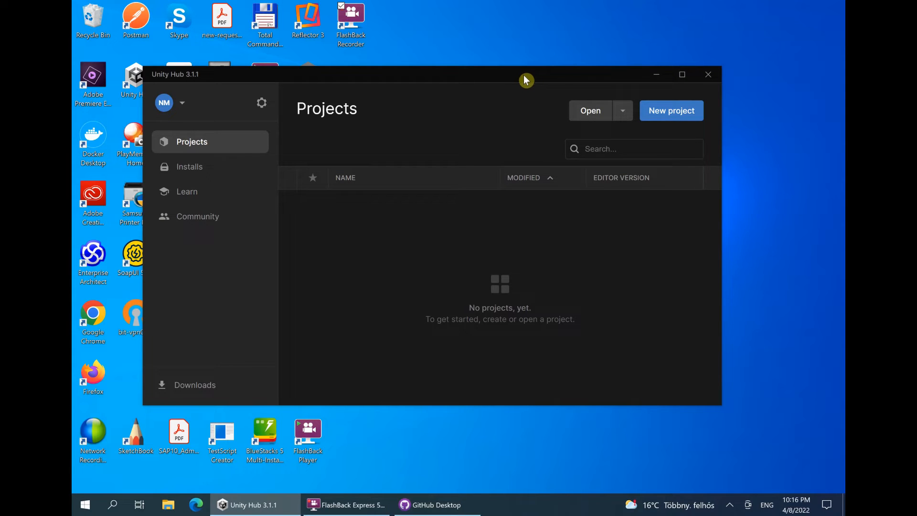
{"action": "left_click", "coordinate": [623, 116]}
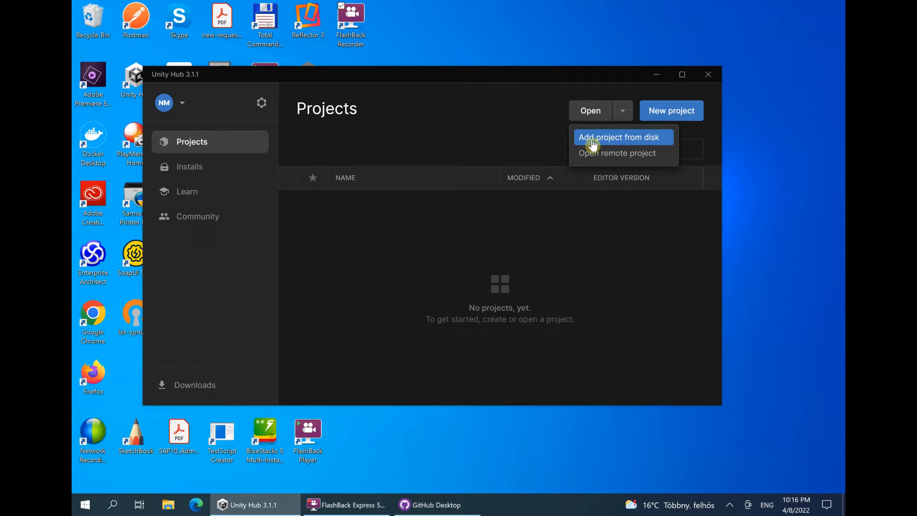
{"action": "left_click", "coordinate": [631, 142]}
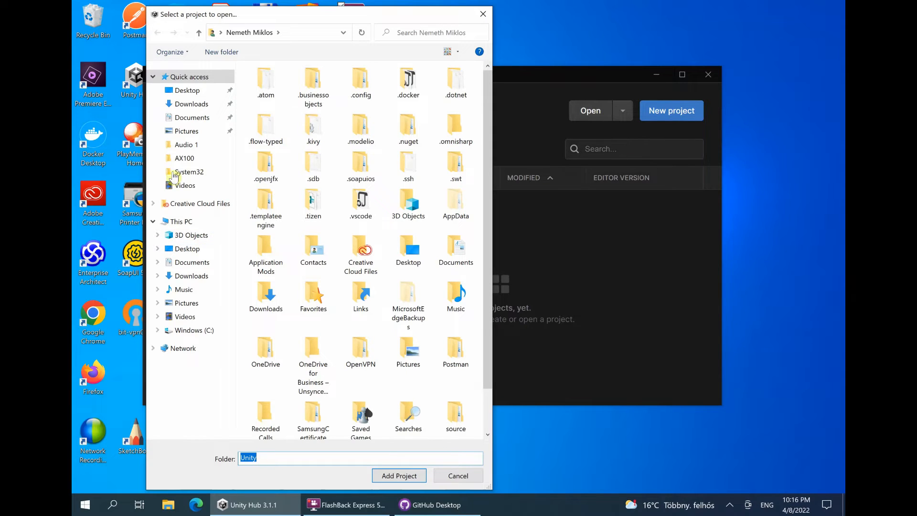
{"action": "left_click", "coordinate": [185, 119]}
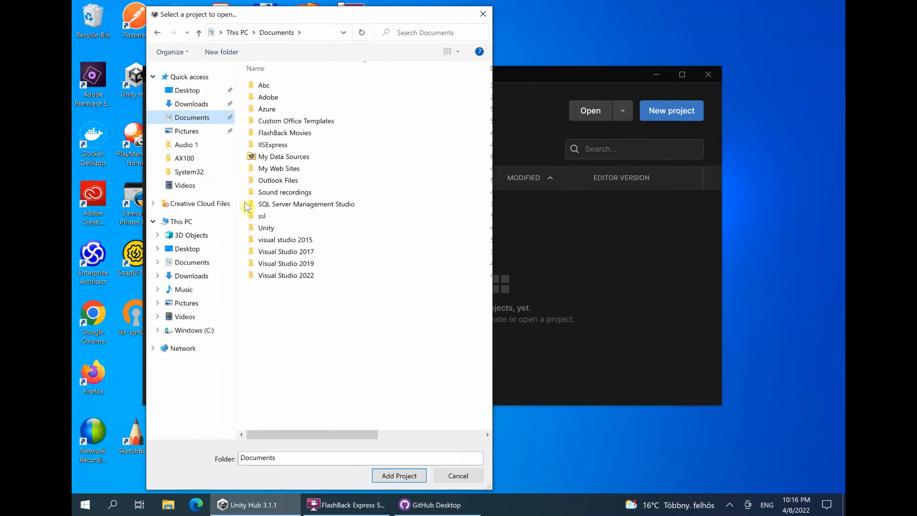
{"action": "double_click", "coordinate": [263, 229]}
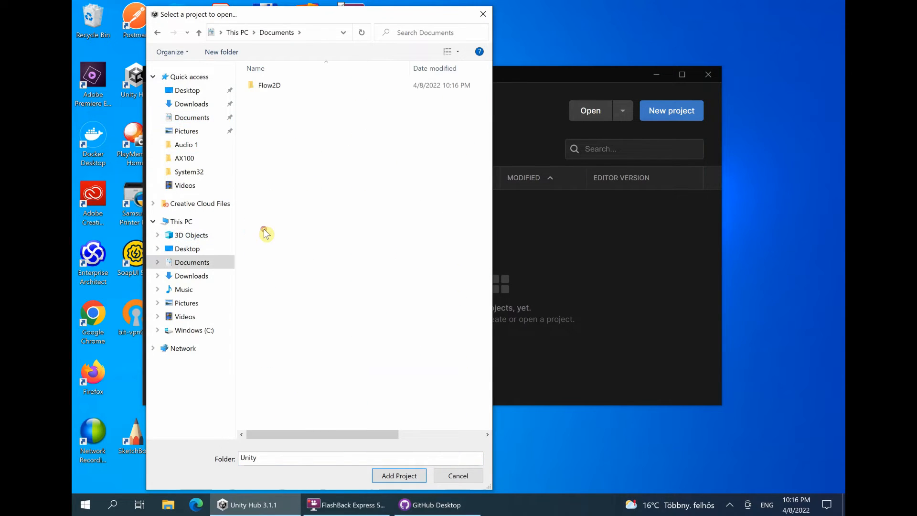
{"action": "left_click", "coordinate": [267, 89]}
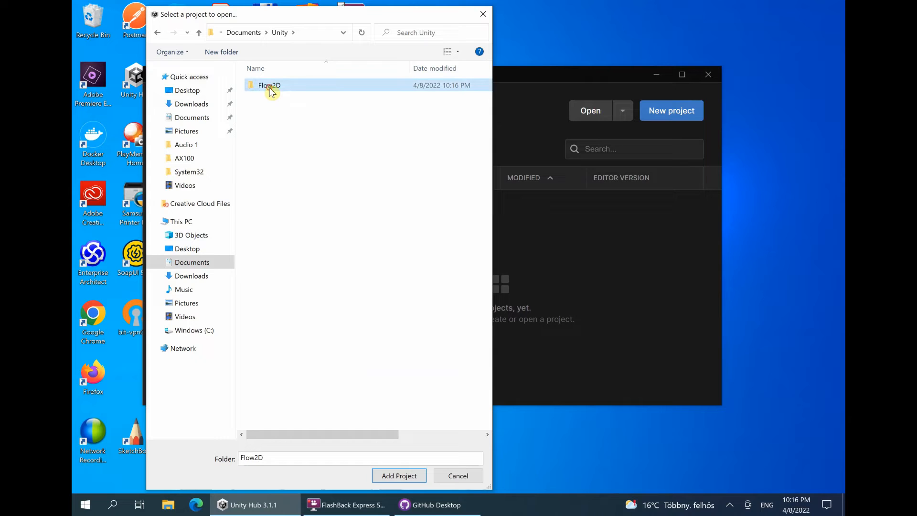
{"action": "left_click", "coordinate": [400, 476]}
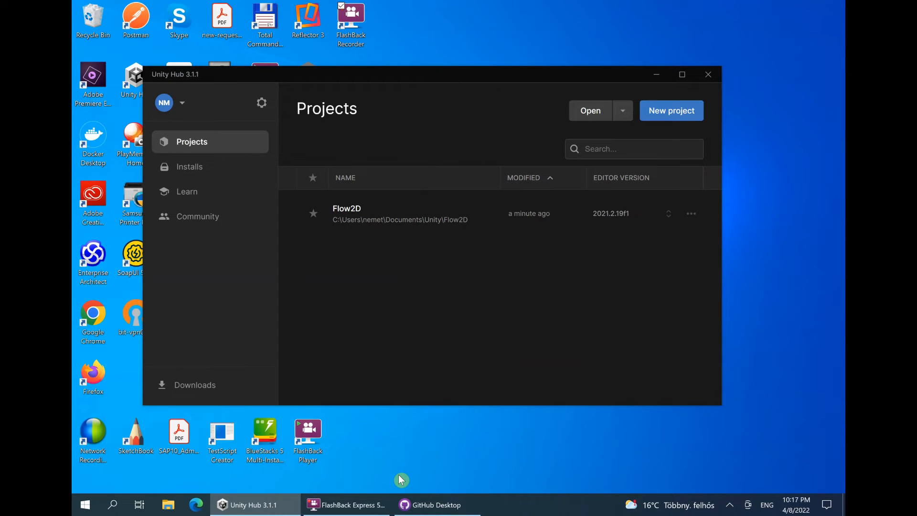
- Open the Flow2D project in the Unity editor and load SampleScene from the Scenes assets folder
{"action": "left_click", "coordinate": [353, 215]}
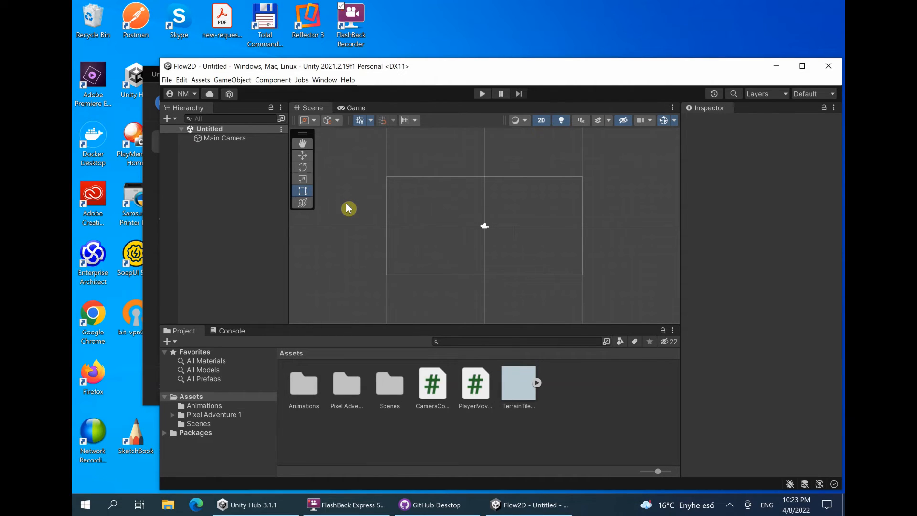
{"action": "left_click", "coordinate": [391, 396]}
{"action": "double_click", "coordinate": [392, 396]}
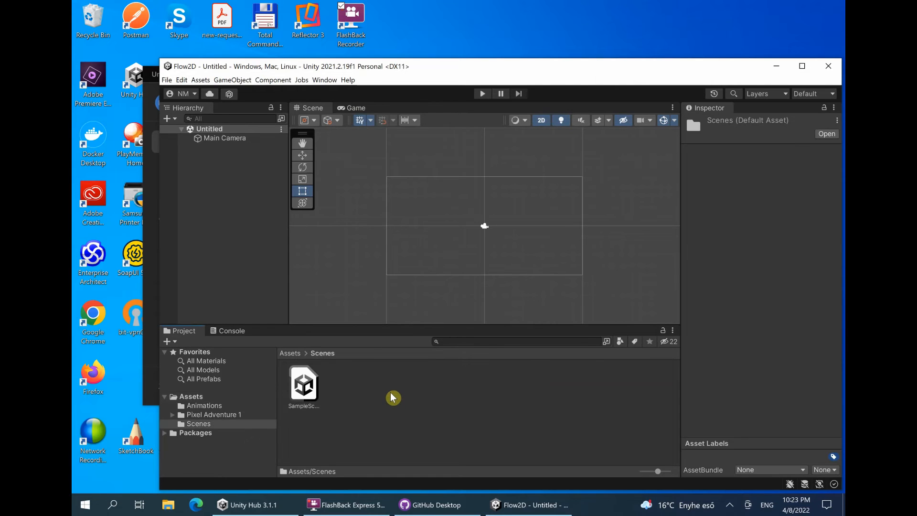
{"action": "left_click", "coordinate": [308, 388]}
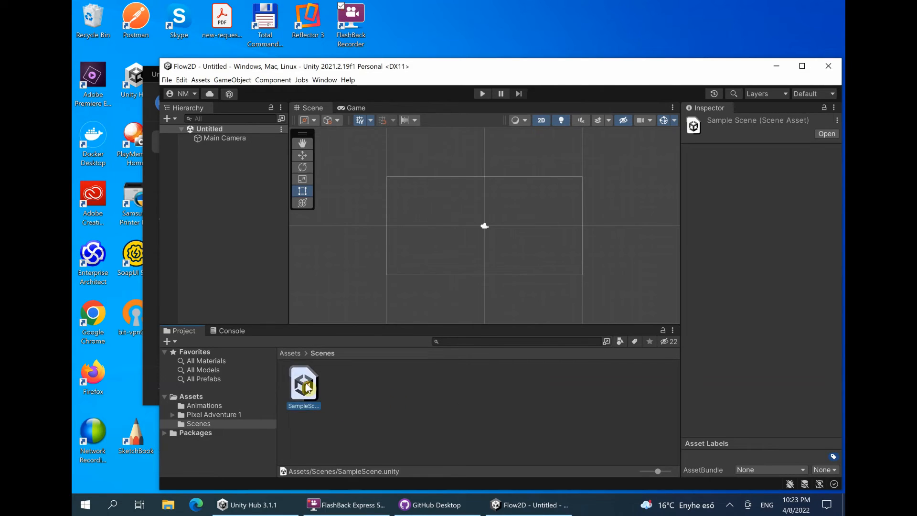
{"action": "double_click", "coordinate": [308, 387]}
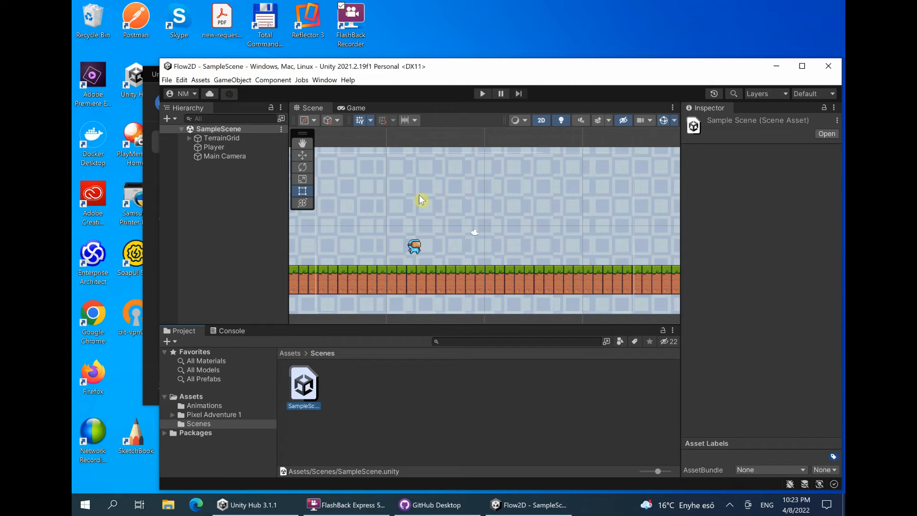
- Run SampleScene in Play mode and test the player's jumping and its movement in both directions
{"action": "left_click", "coordinate": [480, 93]}
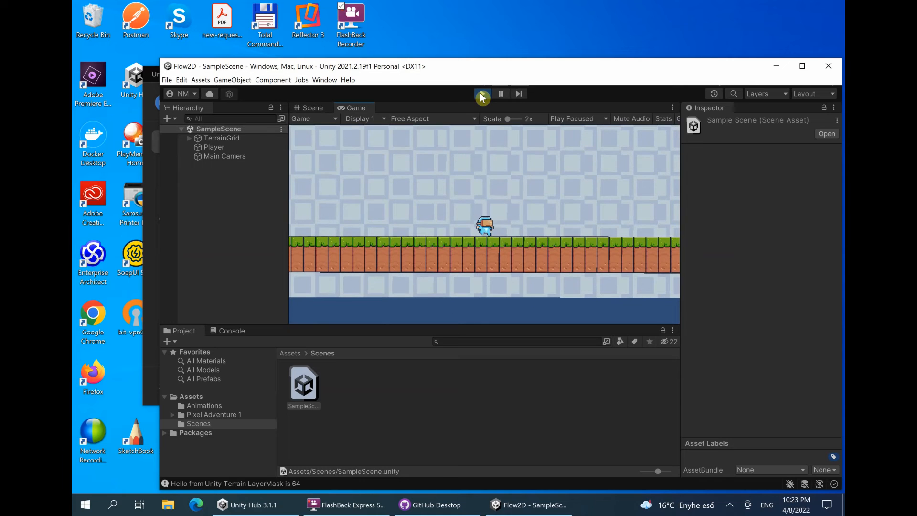
{"action": "key", "text": "space"}
{"action": "key", "text": "space"}
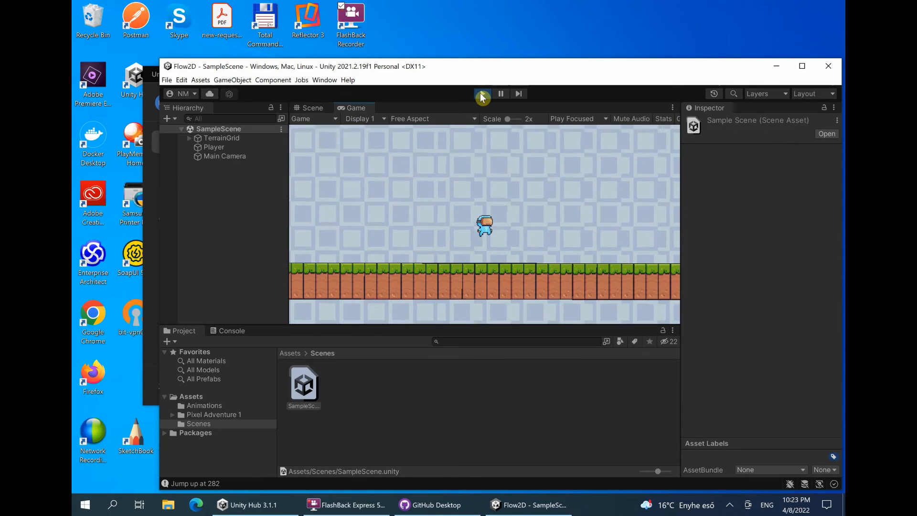
{"action": "key", "text": "space"}
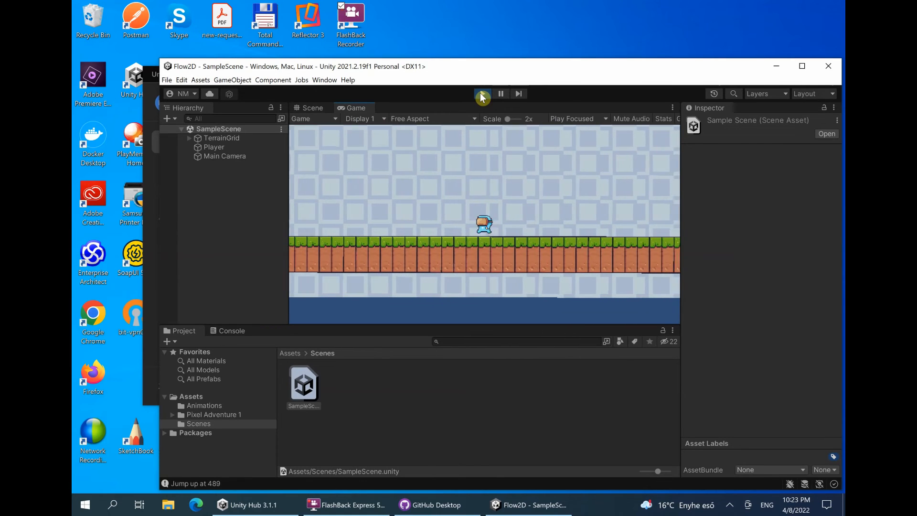
{"action": "key", "text": "space"}
{"action": "key", "text": "Left"}
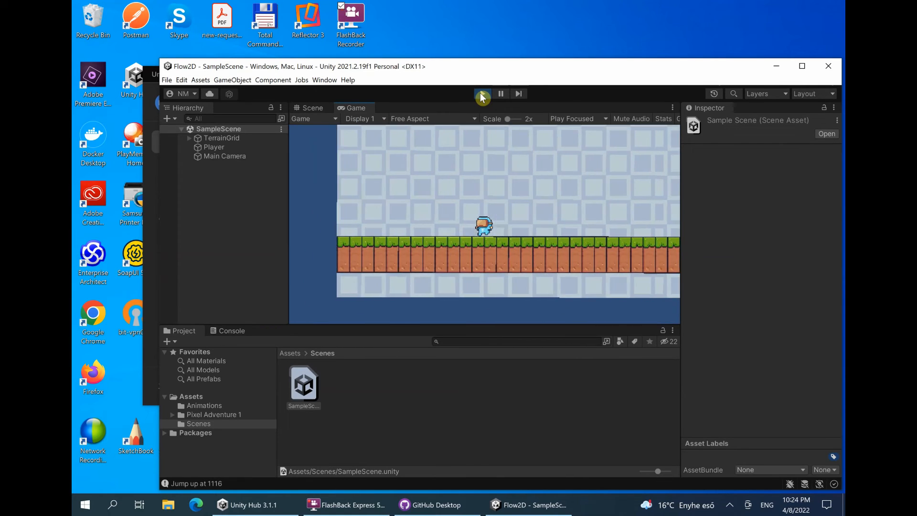
{"action": "key", "text": "space"}
{"action": "key", "text": "Right"}
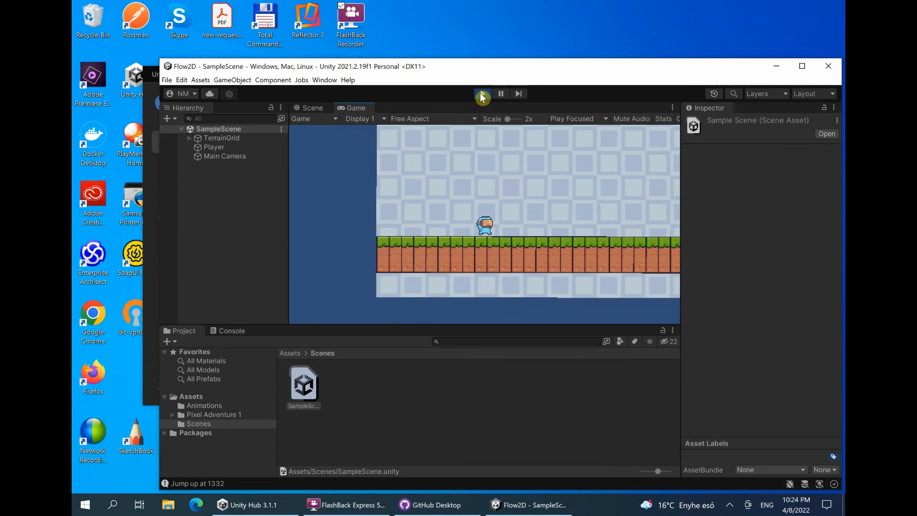
{"action": "key", "text": "Left"}
{"action": "key", "text": "Left"}
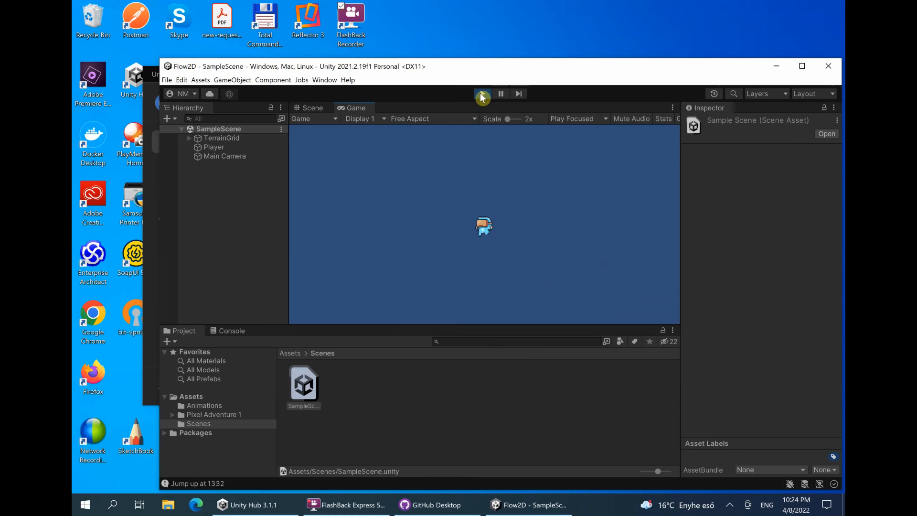
- Stop Play mode and show the contents of the project's main Assets folder
{"action": "left_click", "coordinate": [478, 96]}
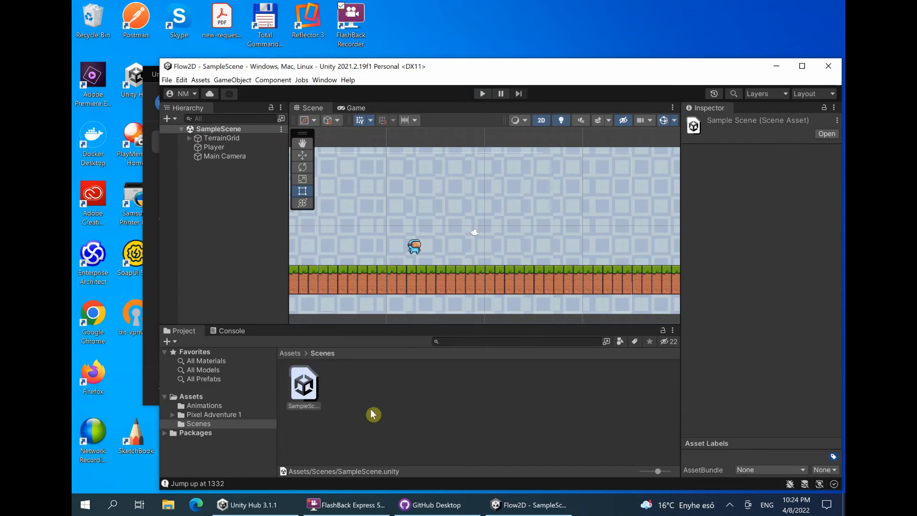
{"action": "left_click", "coordinate": [200, 399]}
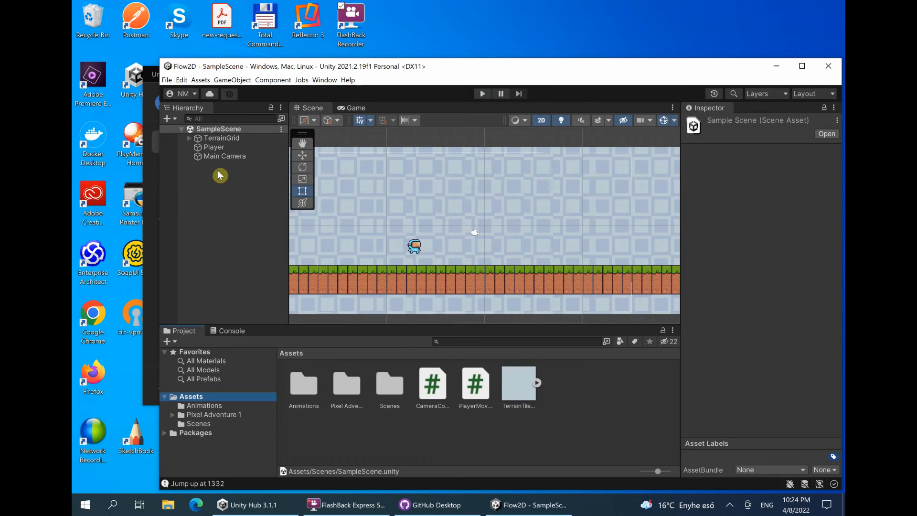
- Examine the Player object's components, from Rigidbody 2D and Box Collider 2D through to the Player Movements script and Animator
{"action": "left_click", "coordinate": [212, 149]}
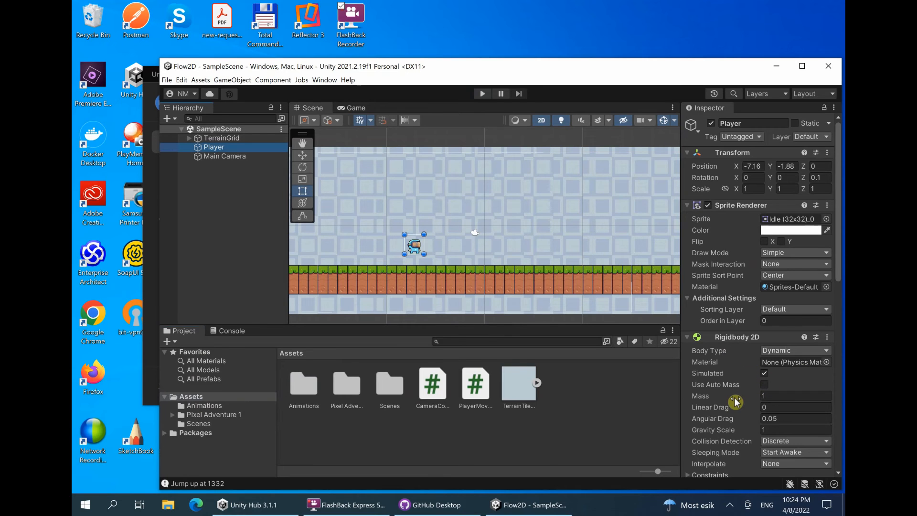
{"action": "scroll", "coordinate": [736, 402], "scroll_direction": "down", "scroll_amount": 3}
{"action": "scroll", "coordinate": [736, 402], "scroll_direction": "down", "scroll_amount": 7}
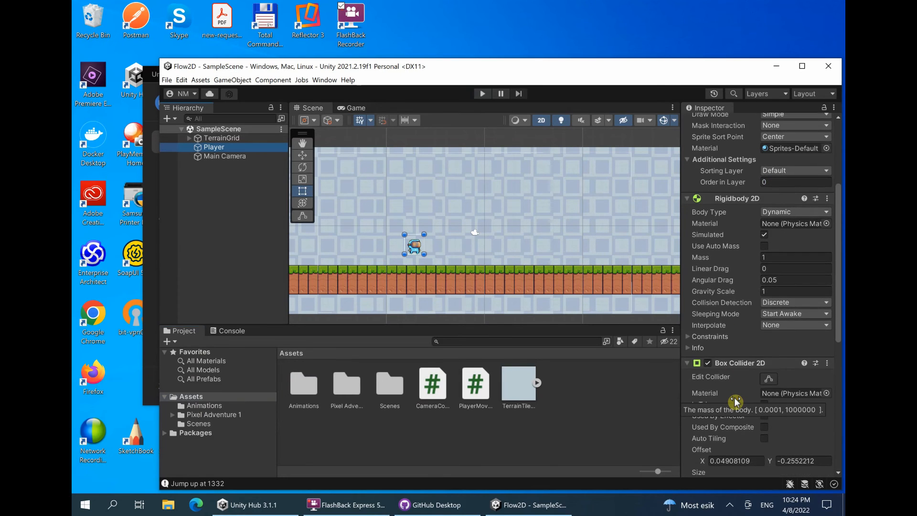
{"action": "scroll", "coordinate": [734, 398], "scroll_direction": "down", "scroll_amount": 10}
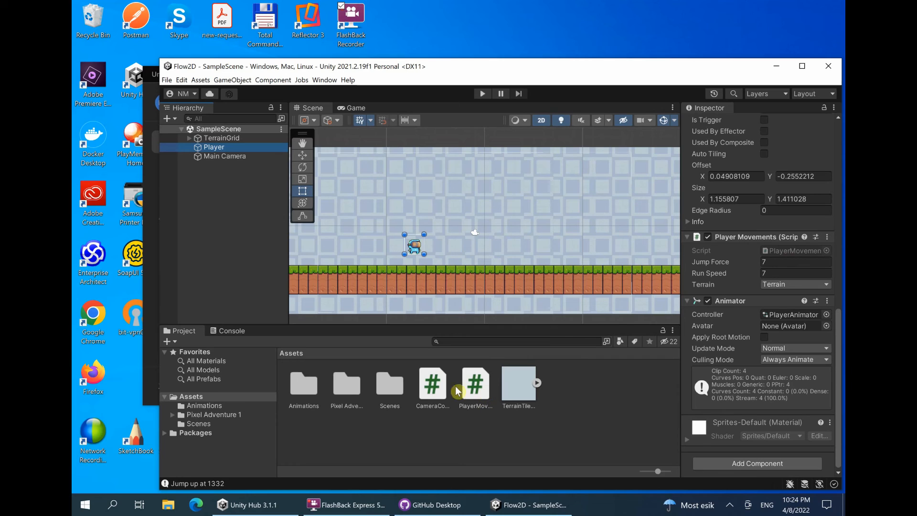
- Open the Player object's PlayerMovements script in Visual Studio, then return to the Unity editor with nothing selected
{"action": "left_click", "coordinate": [478, 387]}
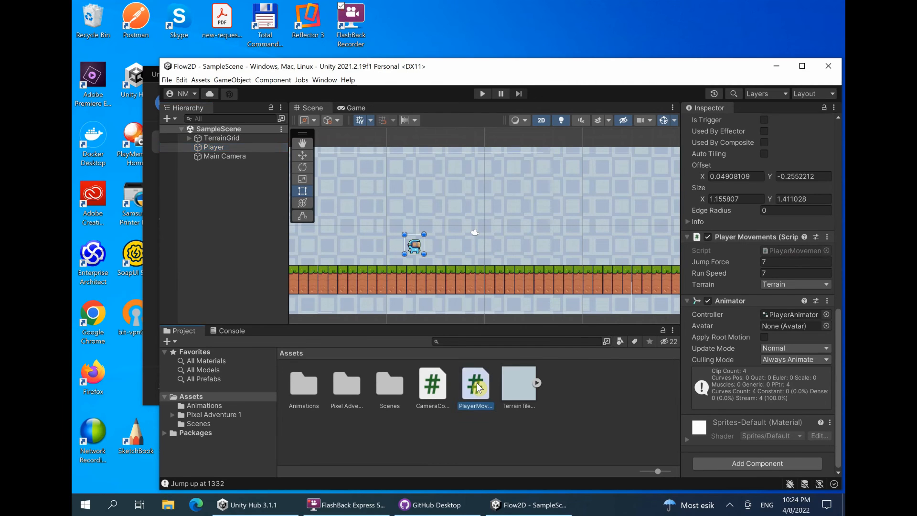
{"action": "double_click", "coordinate": [478, 387]}
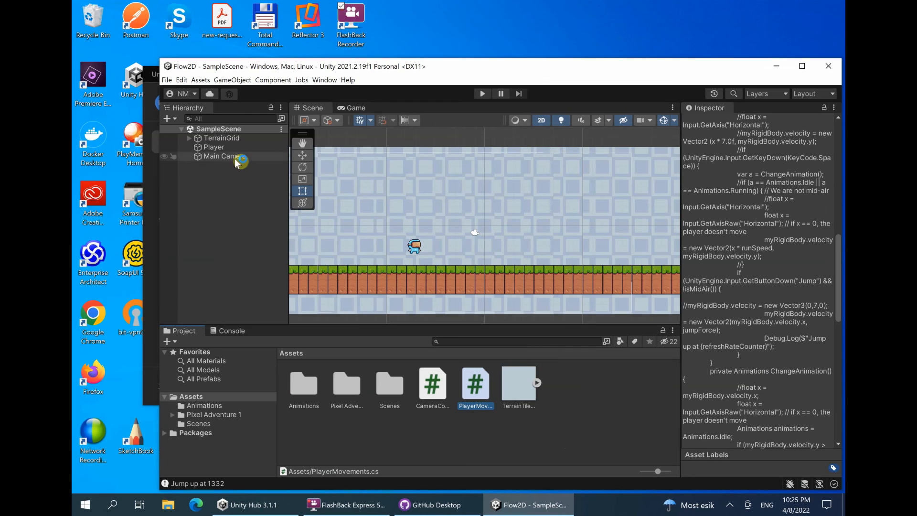
{"action": "left_click", "coordinate": [221, 149]}
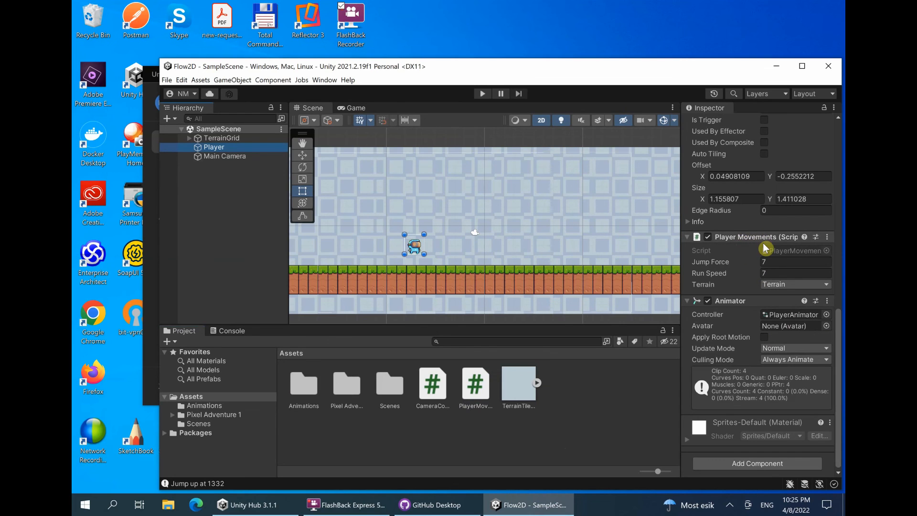
{"action": "left_click", "coordinate": [806, 251]}
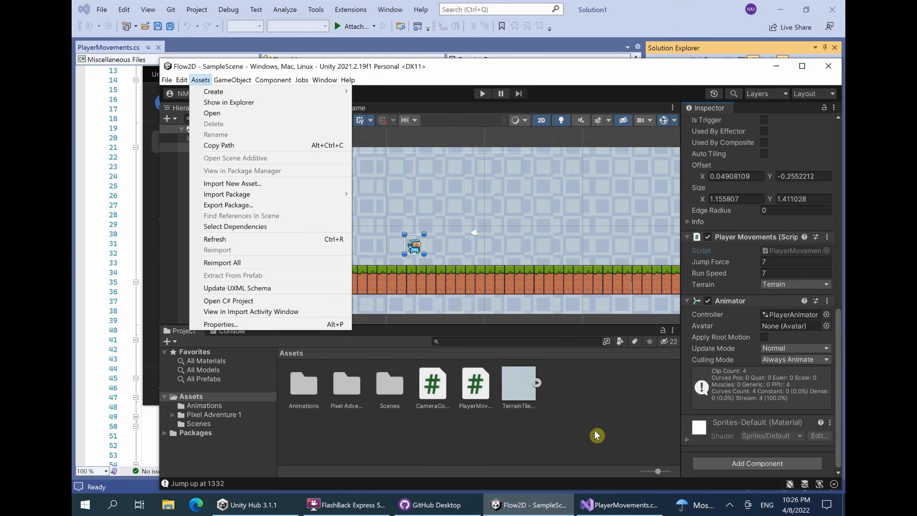
{"action": "left_click", "coordinate": [597, 434]}
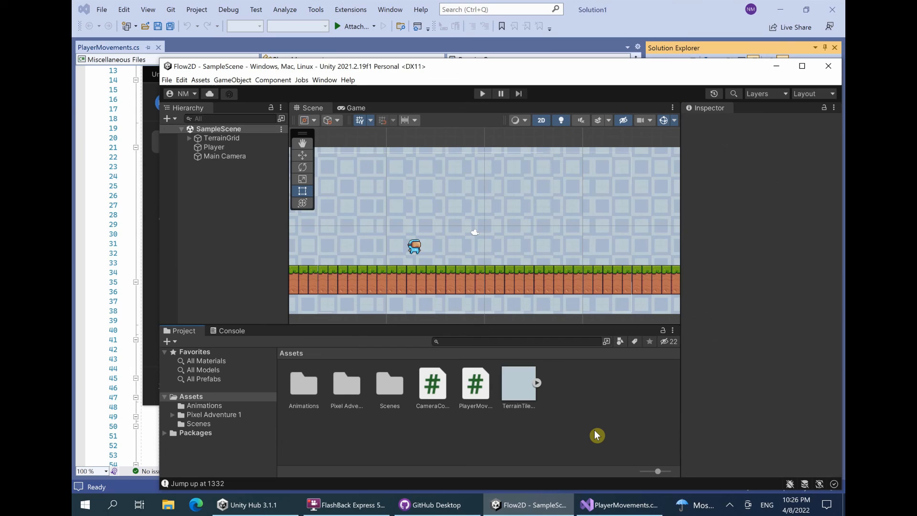